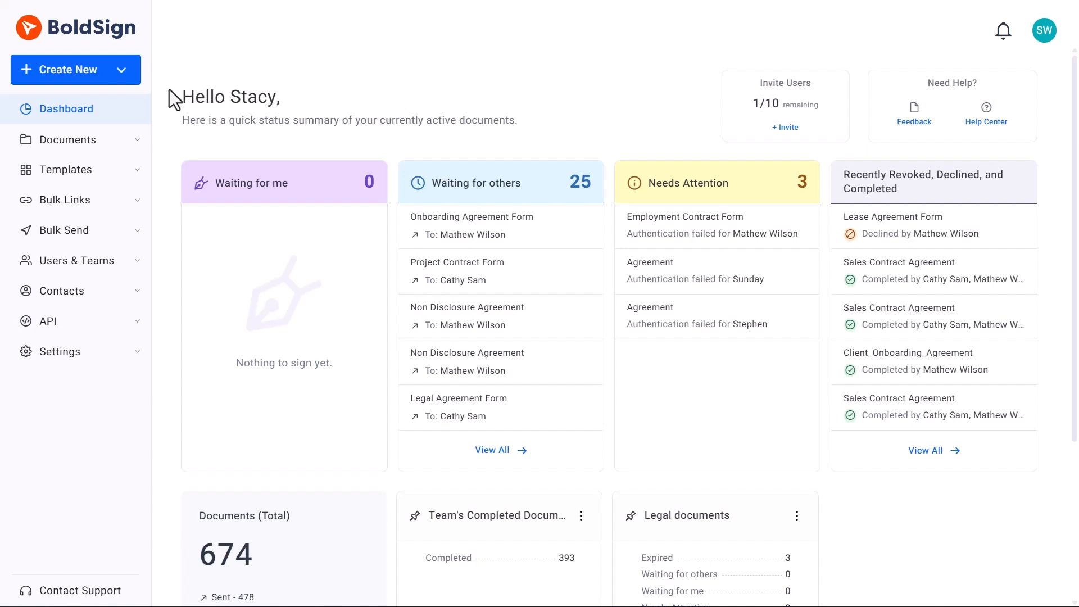
Open the details of the declined Lease Agreement Form from the list of own documents
left_click(85, 144)
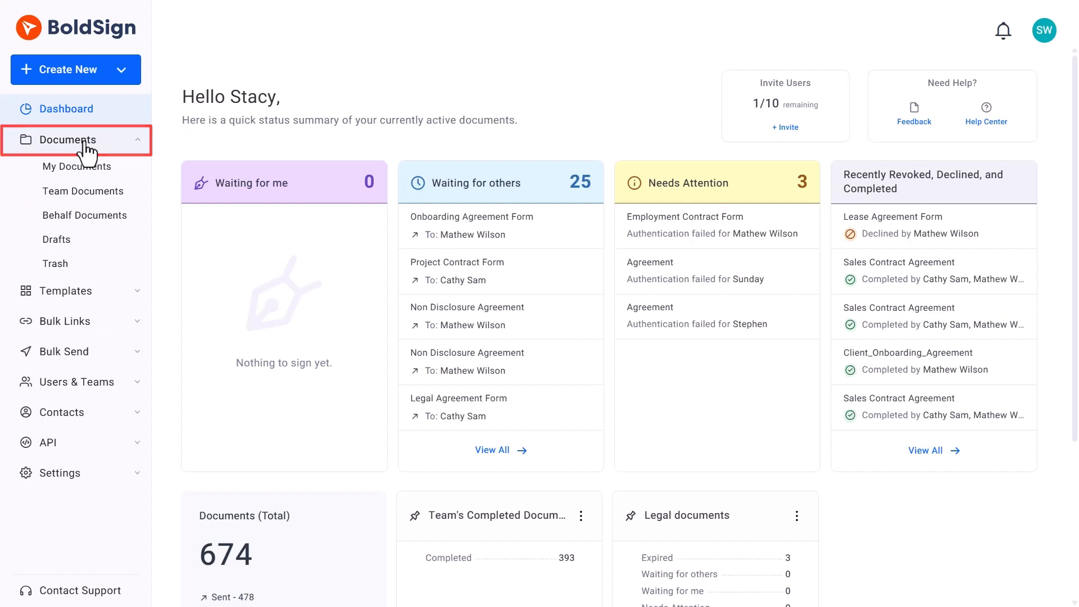
left_click(90, 178)
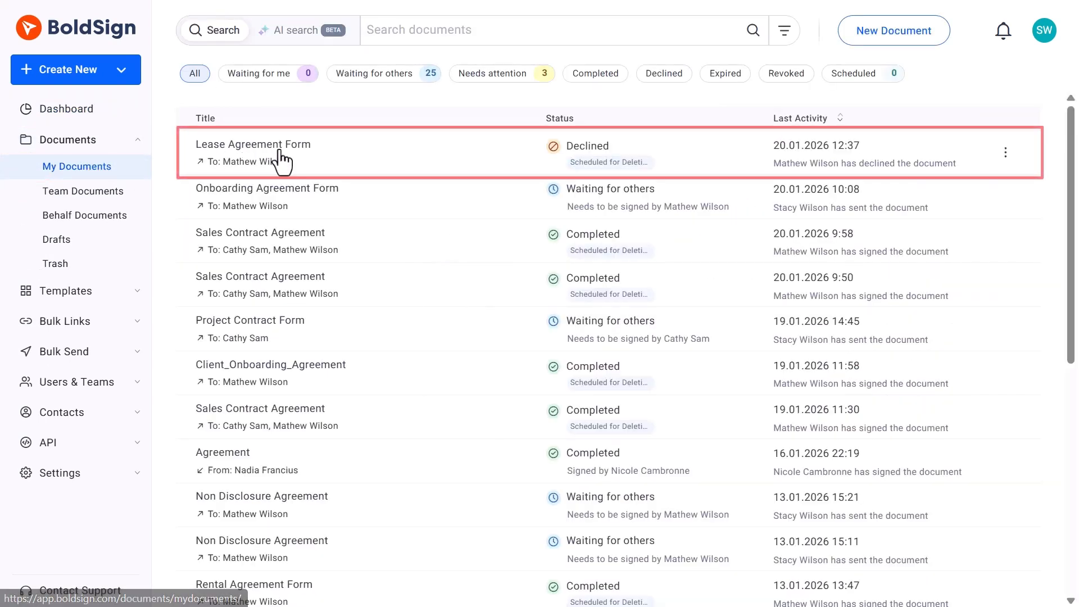
left_click(352, 169)
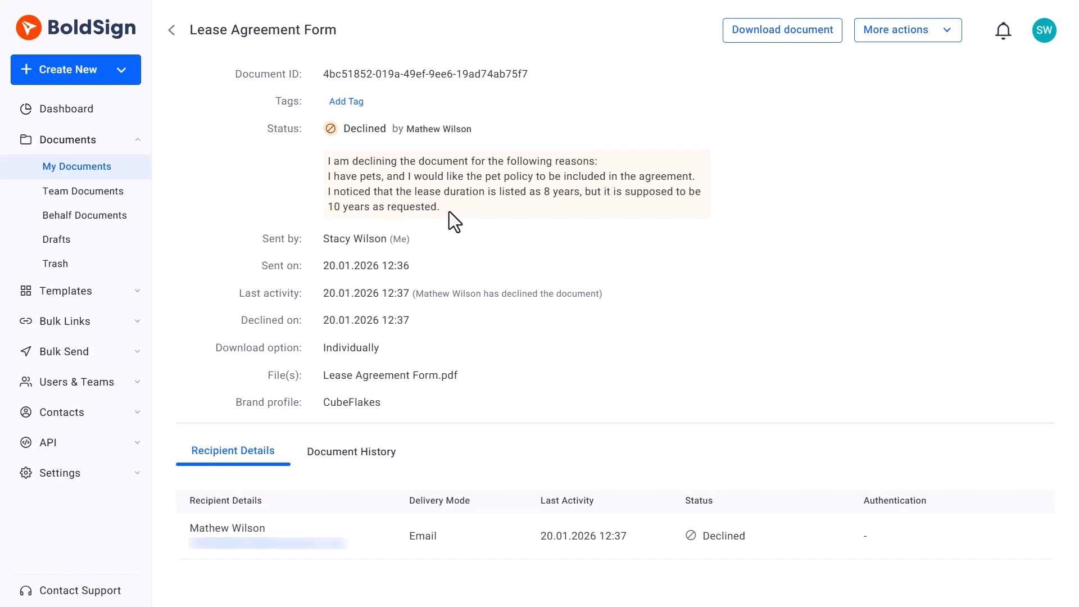
Clone the declined Lease Agreement Form together with its form field values
left_click(924, 39)
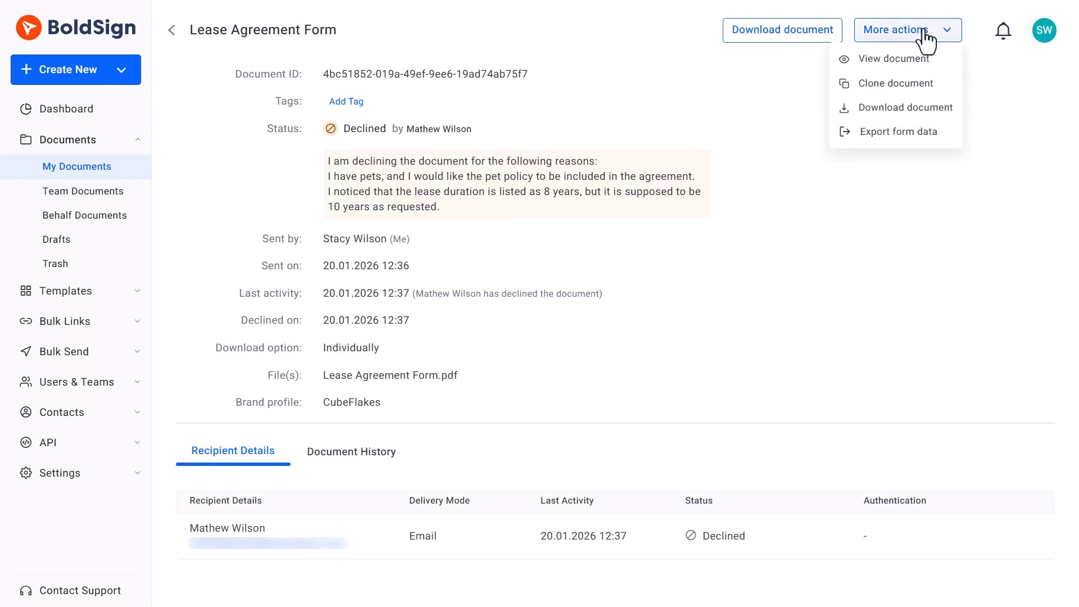
left_click(921, 89)
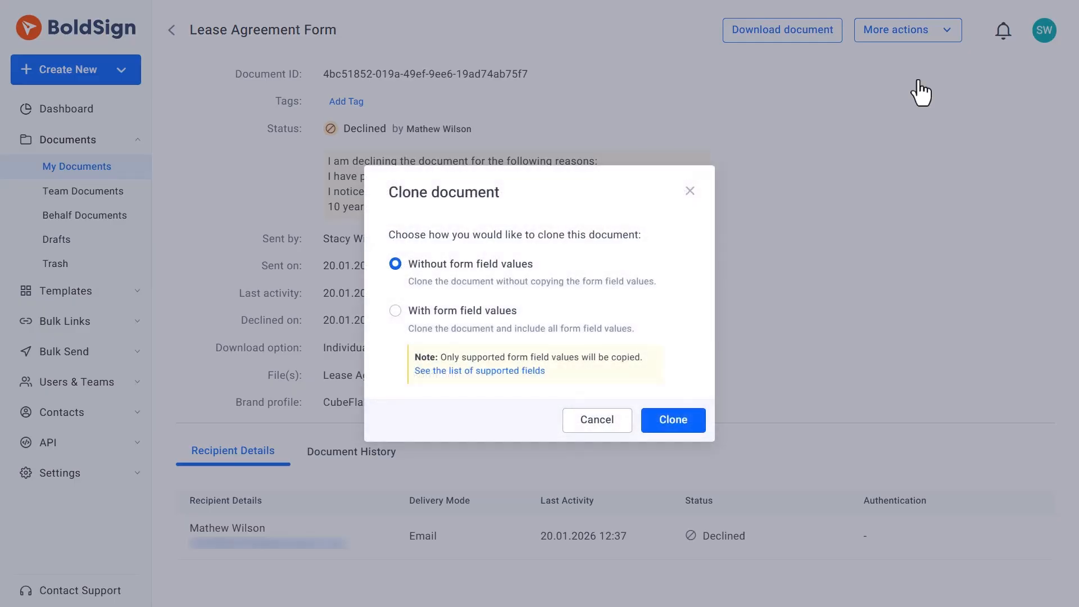
left_click(396, 310)
left_click(673, 421)
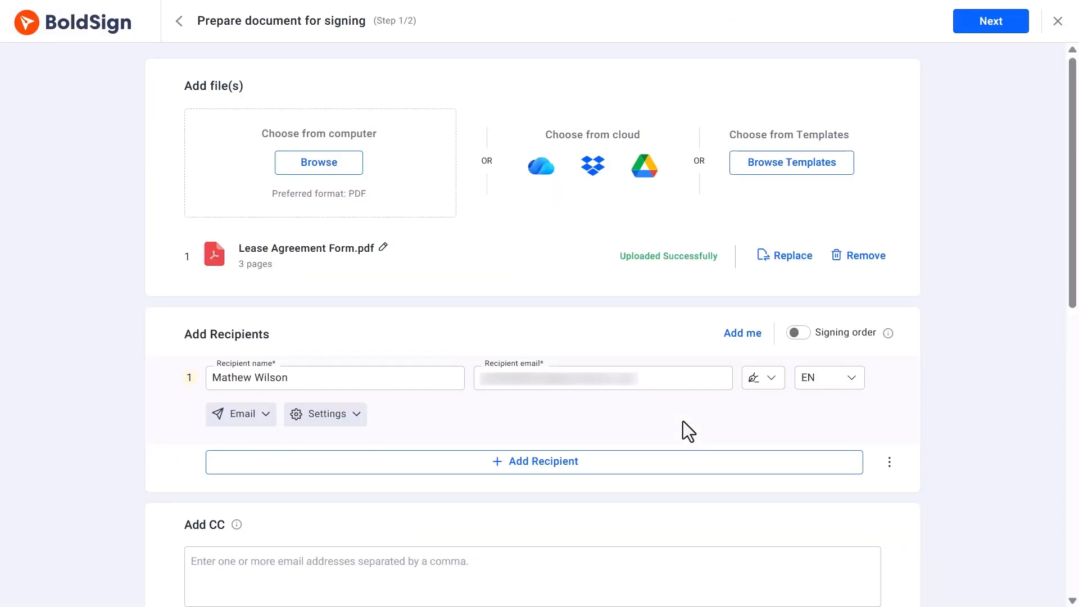
Add the Pet Policy file from the computer to the cloned document and proceed to configuring the fields
left_click(310, 167)
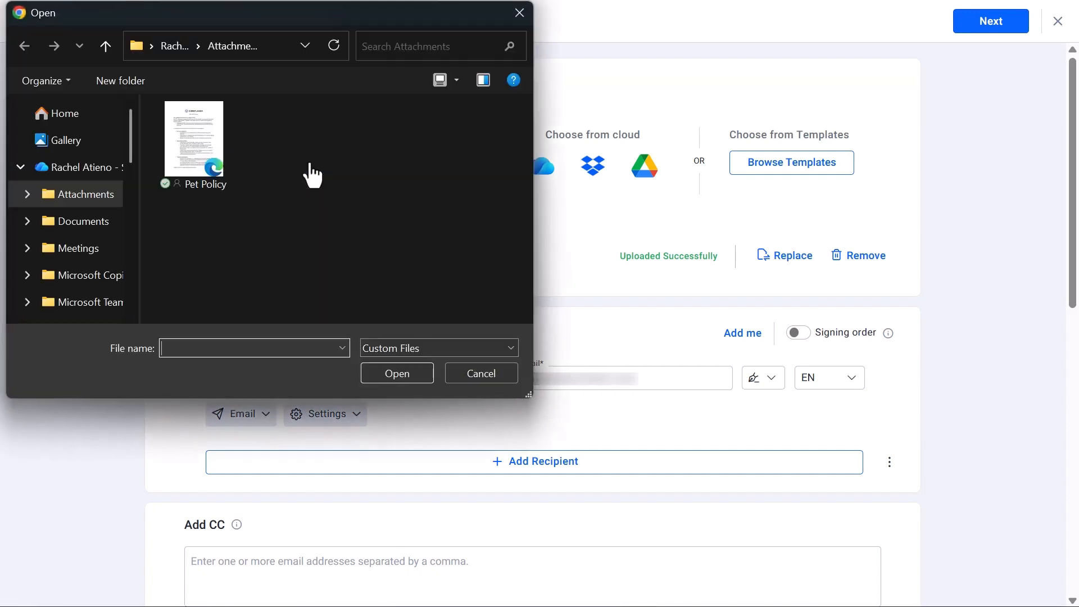
left_click(215, 148)
left_click(409, 381)
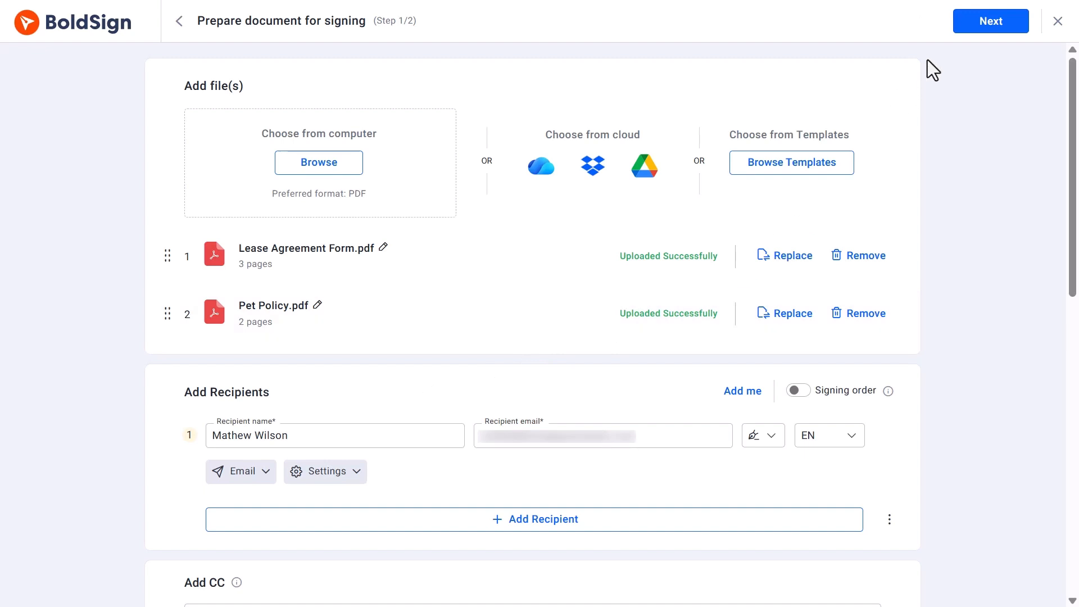
left_click(978, 23)
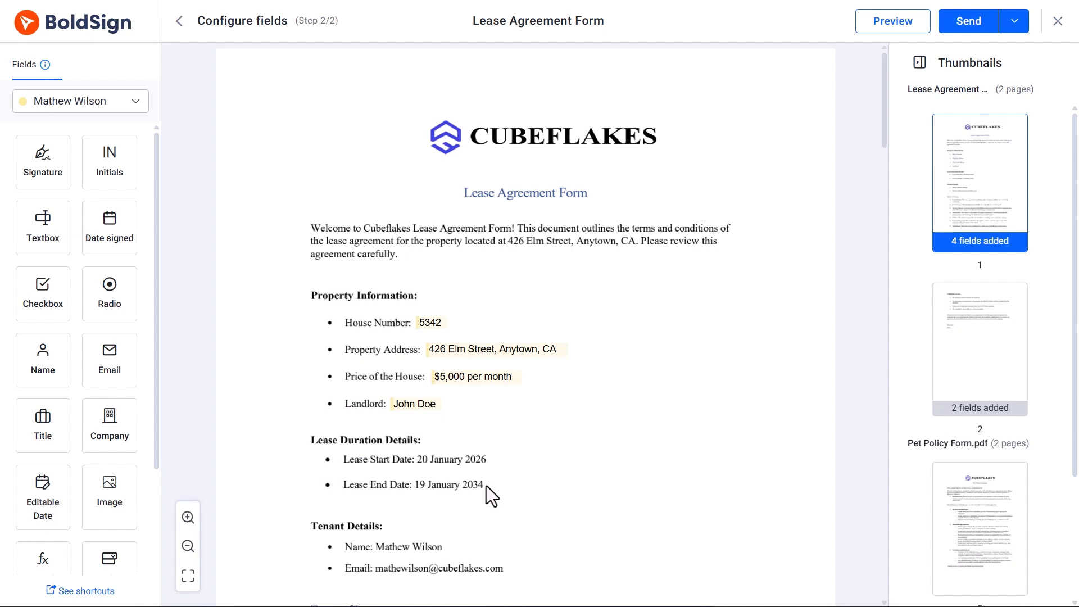
Place a Label field over the lease end date in the Lease Duration Details section
scroll(155, 457, "down", 5)
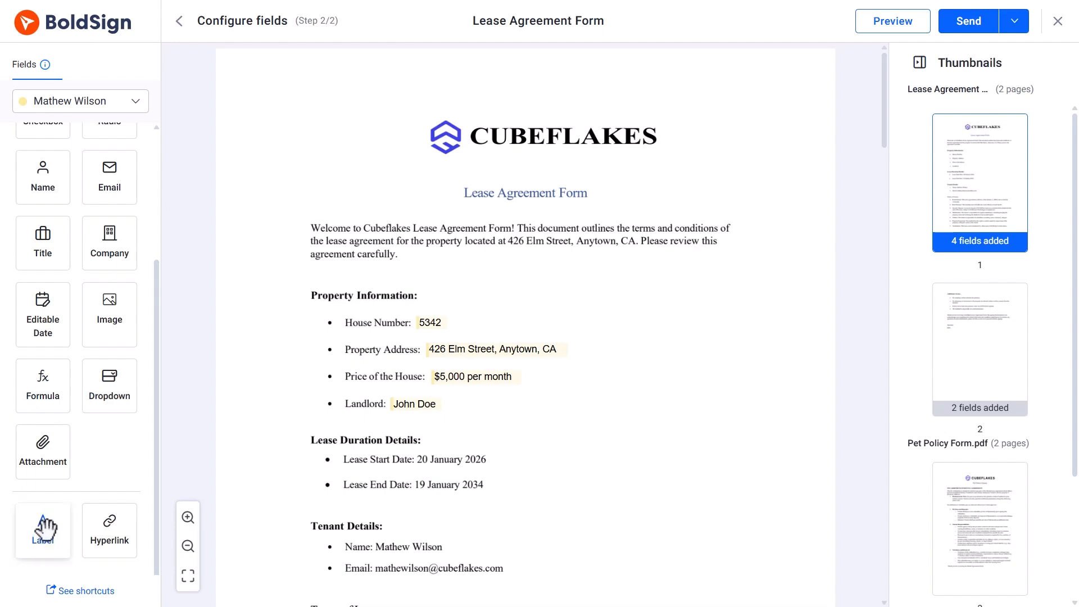
left_click_drag(41, 525, 470, 488)
left_click(474, 506)
left_click(481, 488)
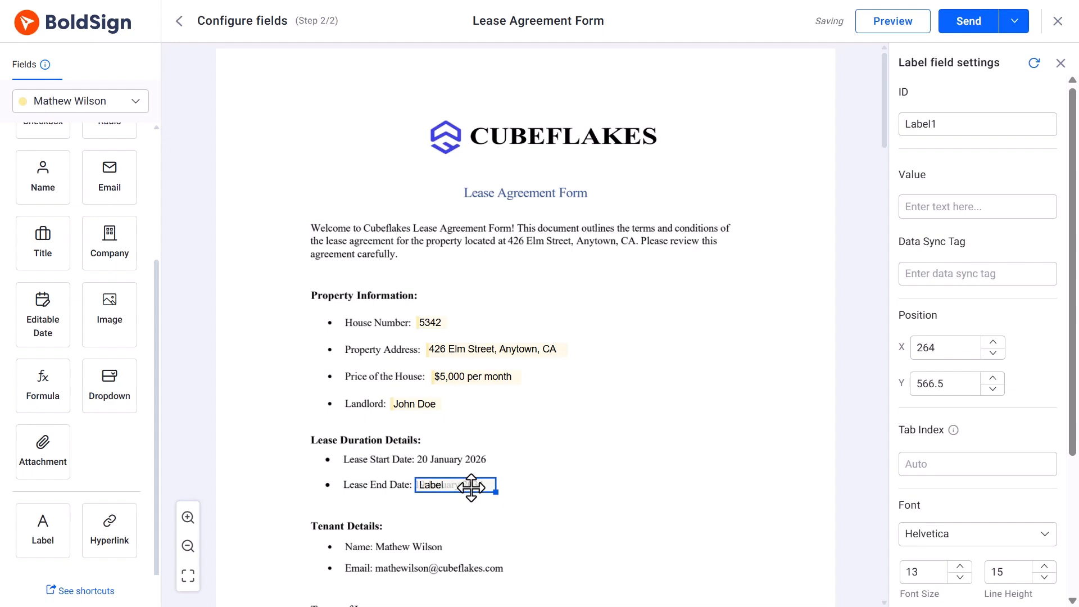
Give the lease end date label a white background so it covers the printed date
scroll(915, 450, "down", 3)
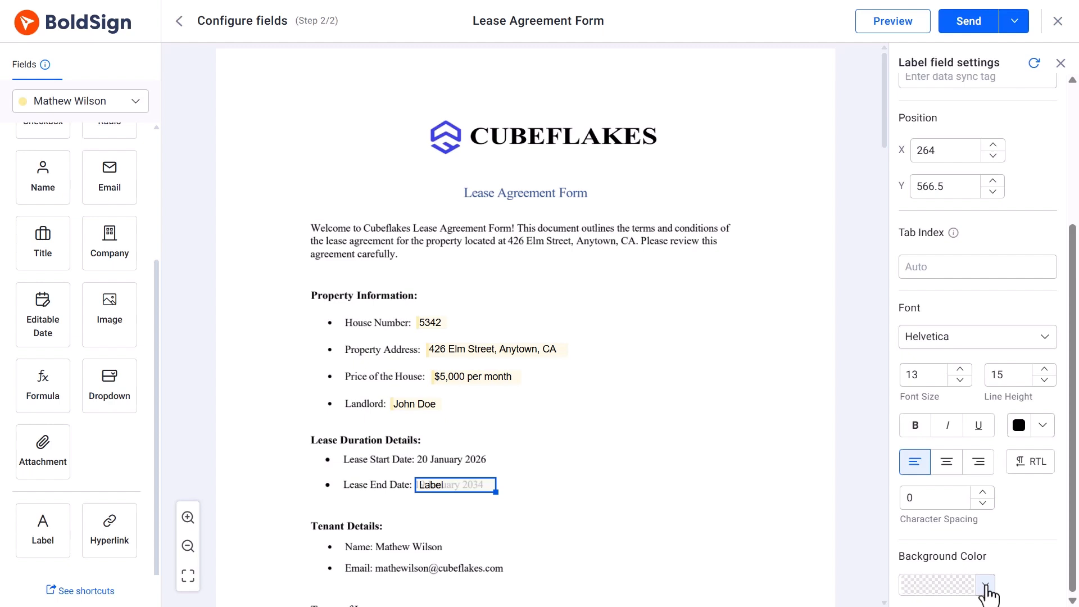
left_click(986, 586)
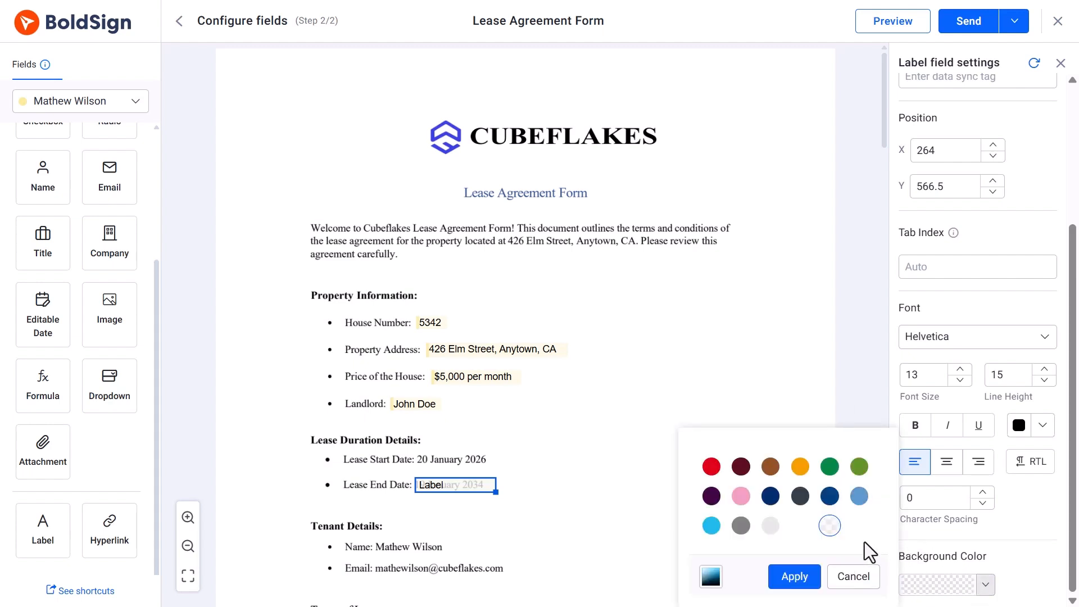
left_click(710, 577)
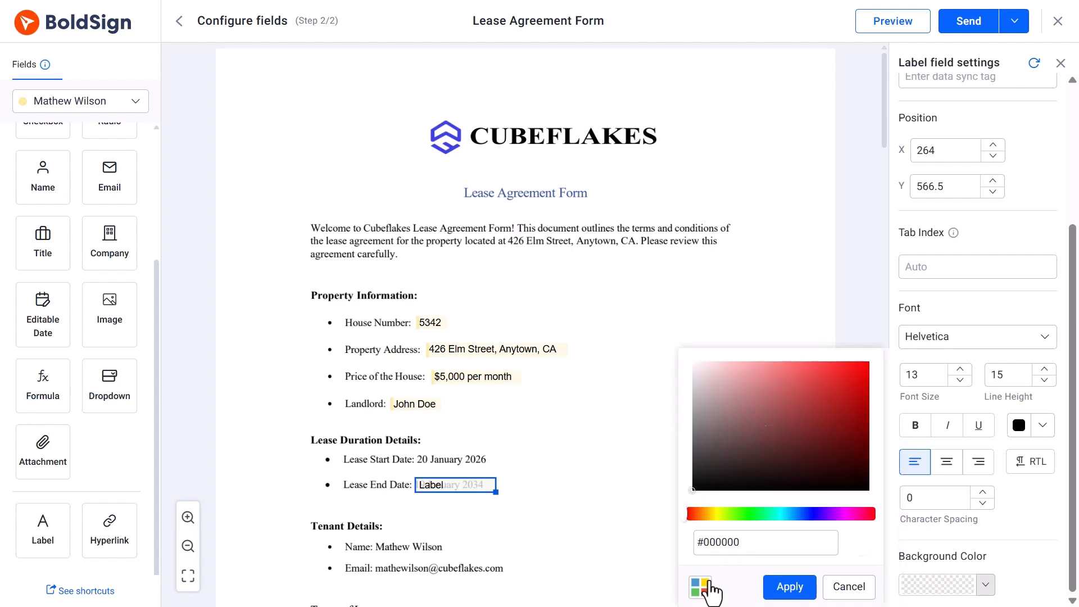
left_click(707, 585)
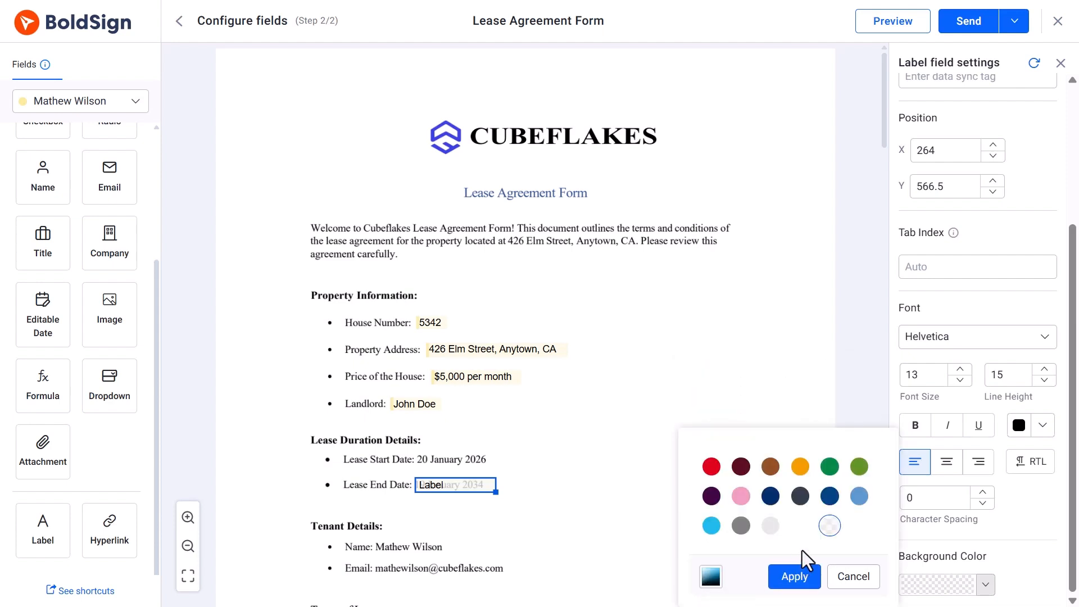
left_click(802, 528)
left_click(794, 577)
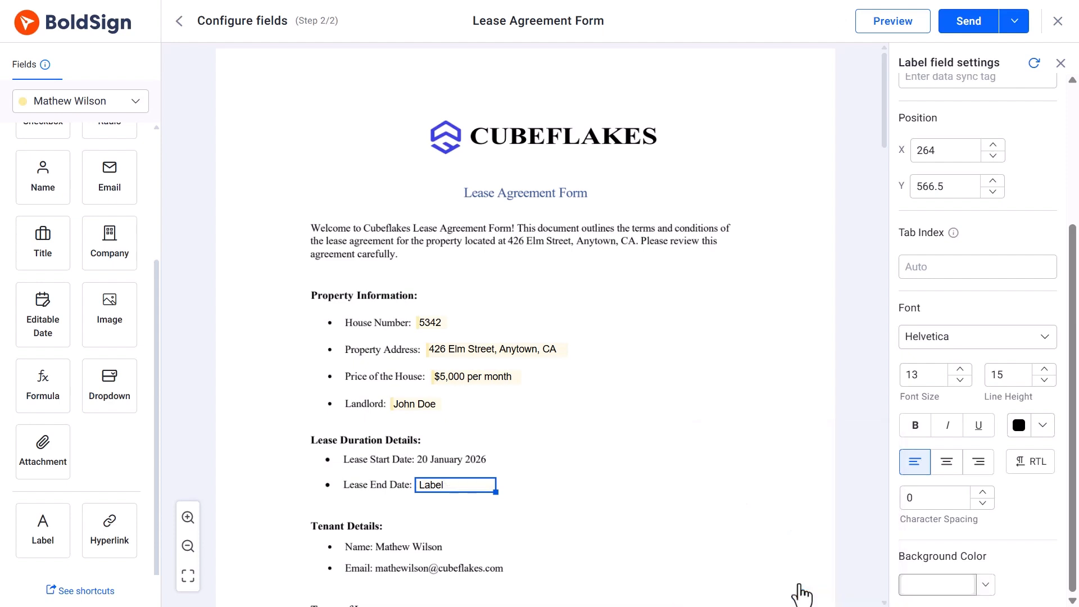
Enter 19 January 2036 as the label's text and set its font to Times New Roman
left_click(463, 485)
type("19 January 2036")
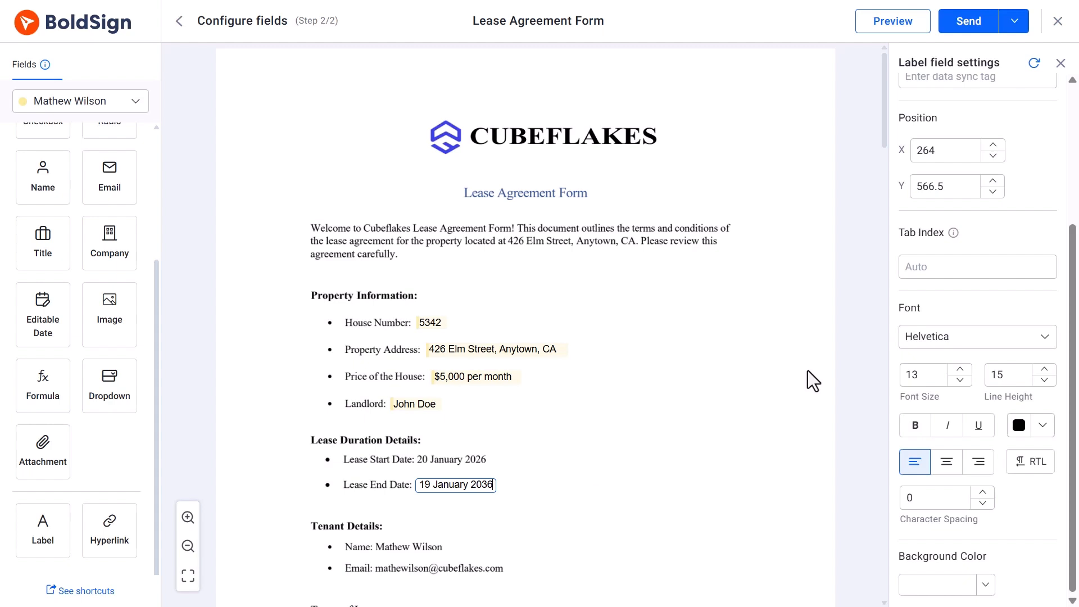
left_click(1043, 337)
left_click(920, 414)
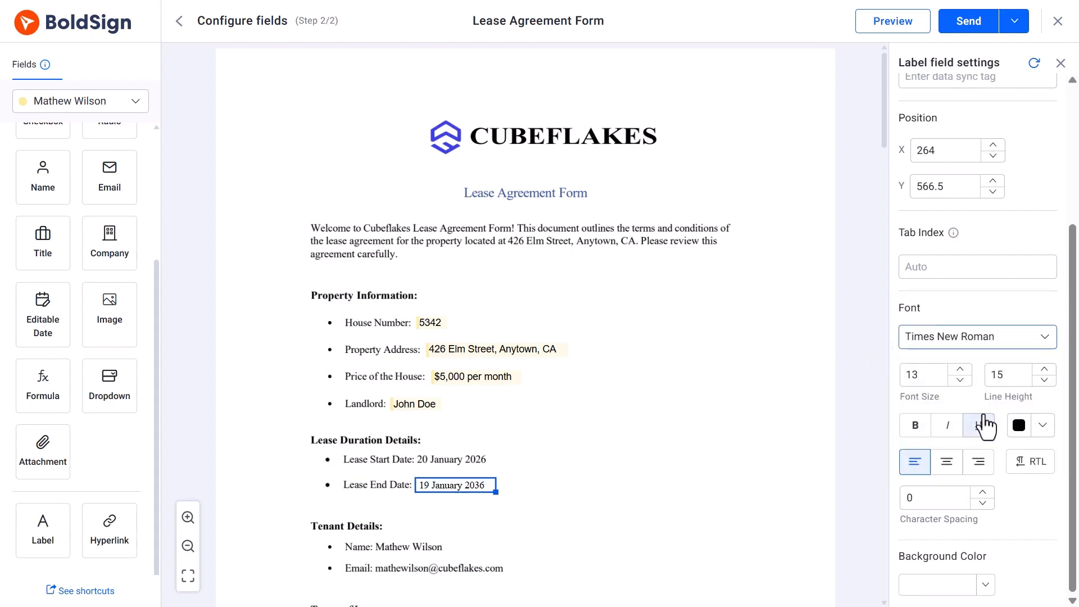
left_click(960, 380)
left_click(960, 370)
left_click(919, 434)
left_click(1043, 427)
left_click(1043, 427)
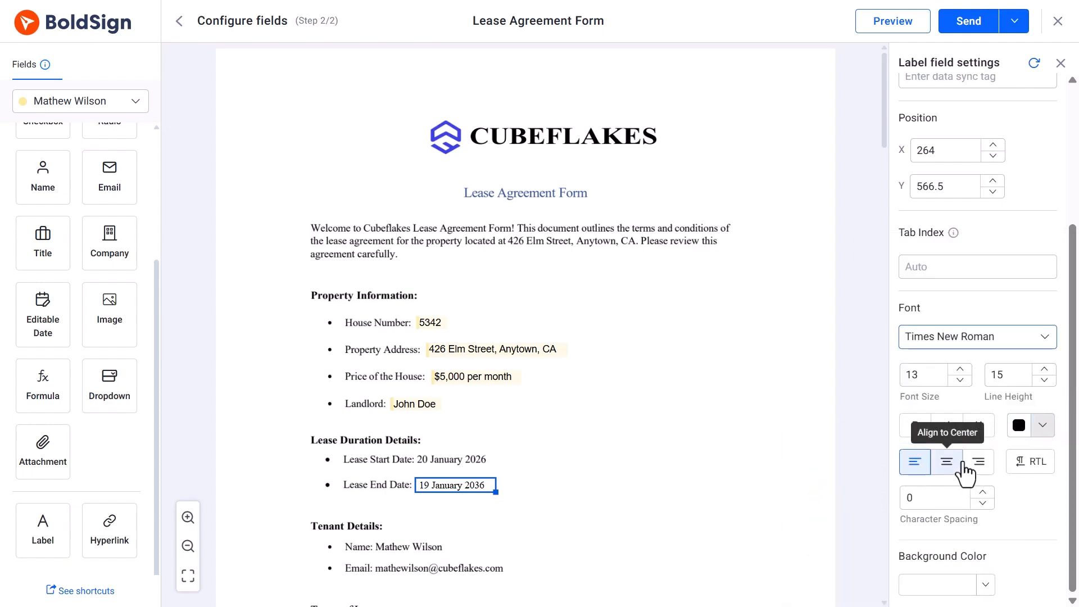
Place a Signature field for the recipient beside "Signature:" on the last page of the Pet Policy Form
left_click(843, 452)
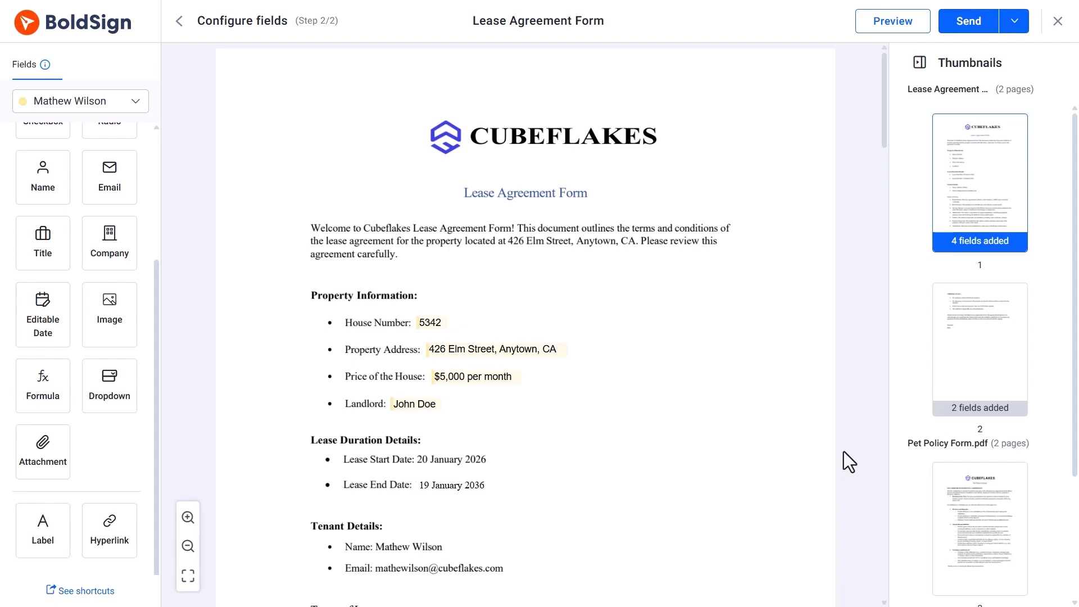
scroll(844, 450, "down", 15)
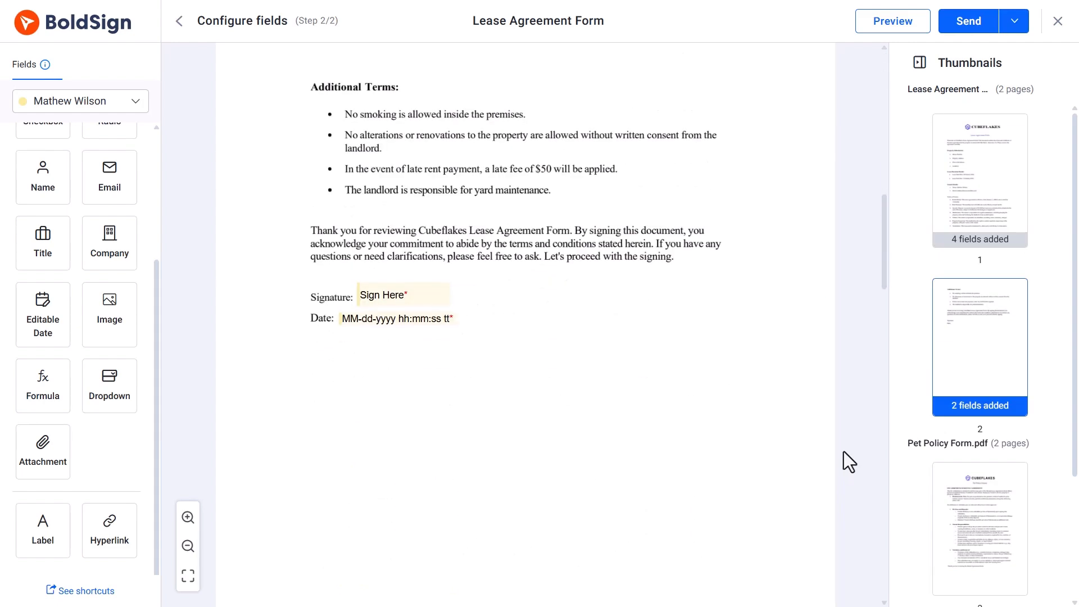
scroll(844, 451, "down", 5)
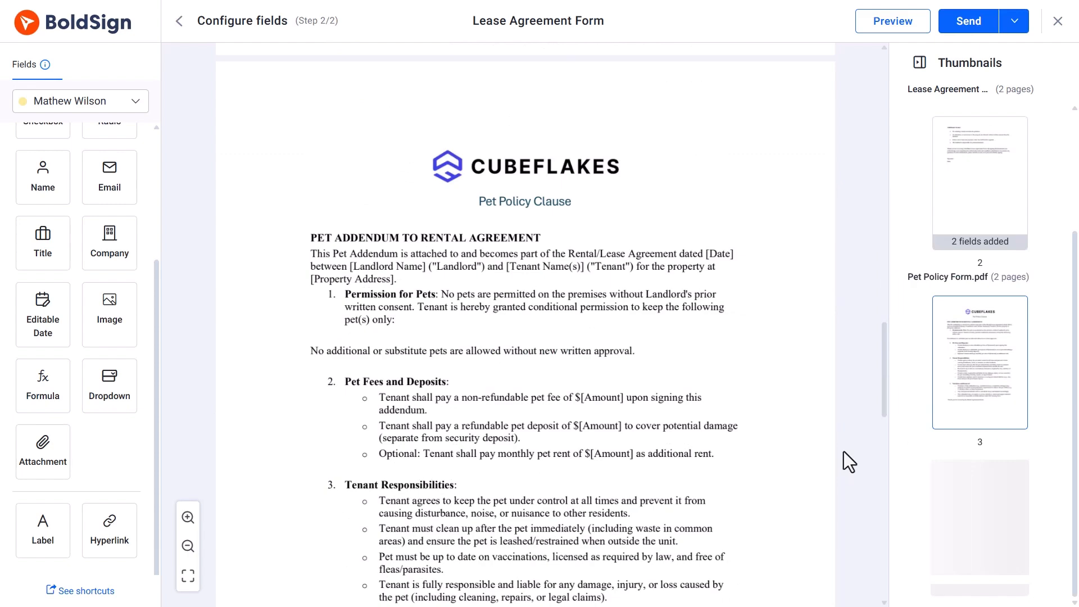
scroll(844, 451, "down", 12)
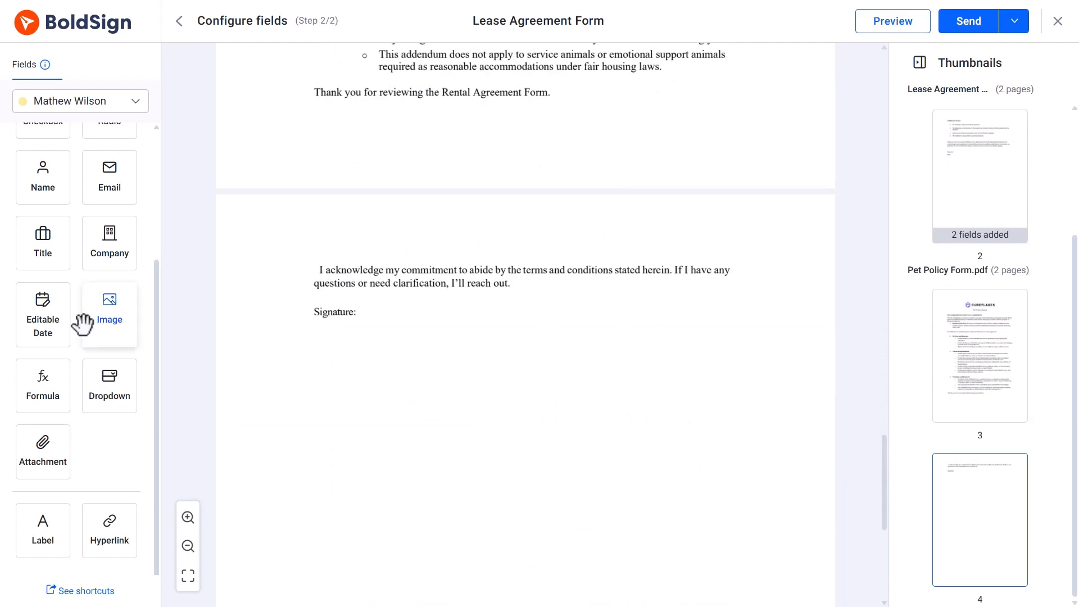
scroll(80, 320, "up", 3)
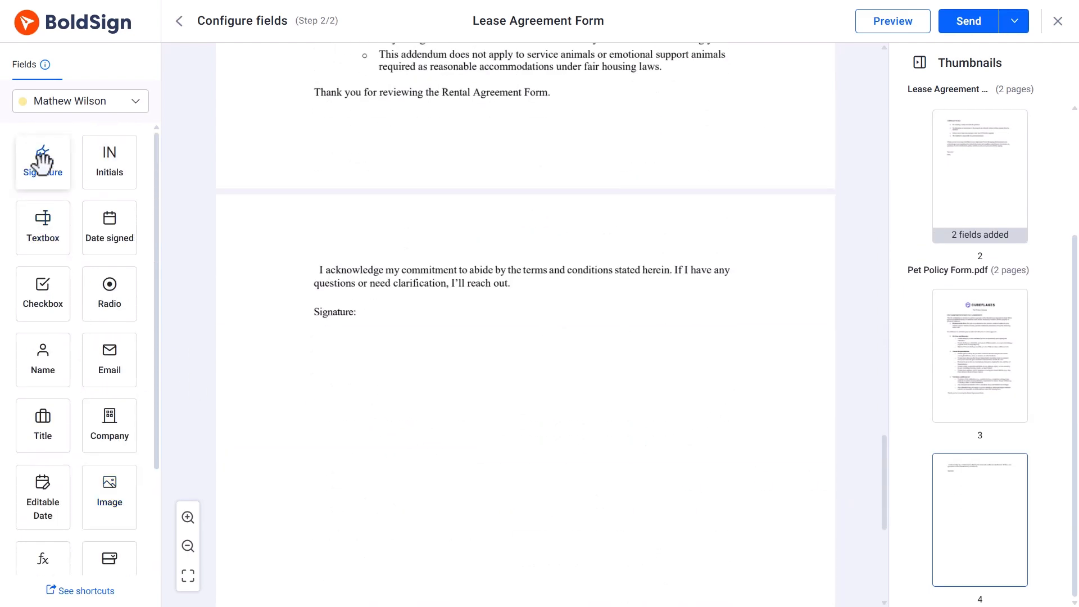
left_click_drag(42, 163, 406, 314)
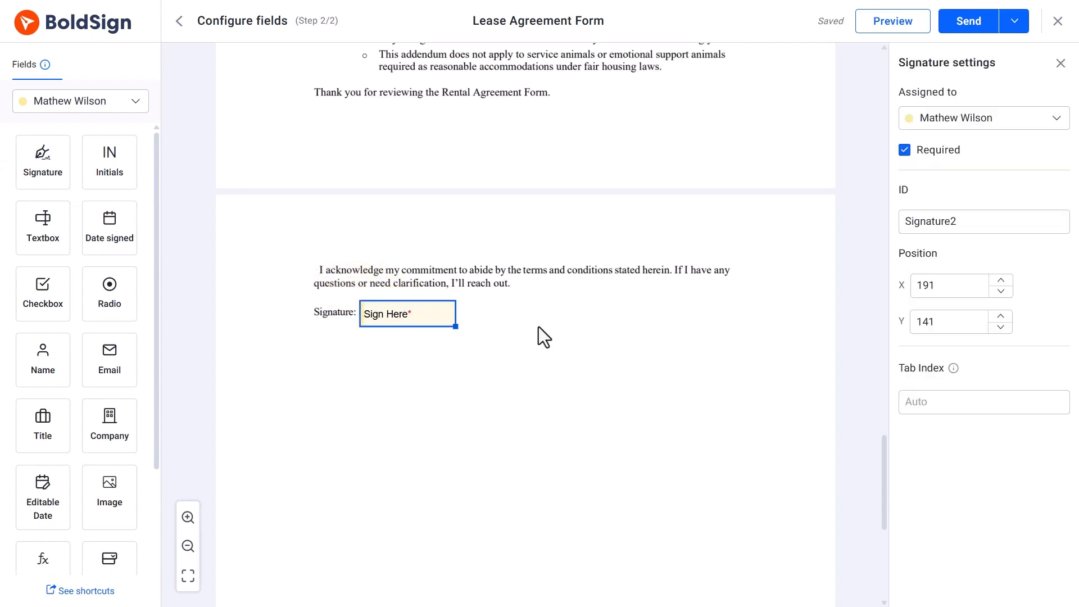
Review the revised document back to its first page and send it to the recipient
scroll(539, 327, "up", 20)
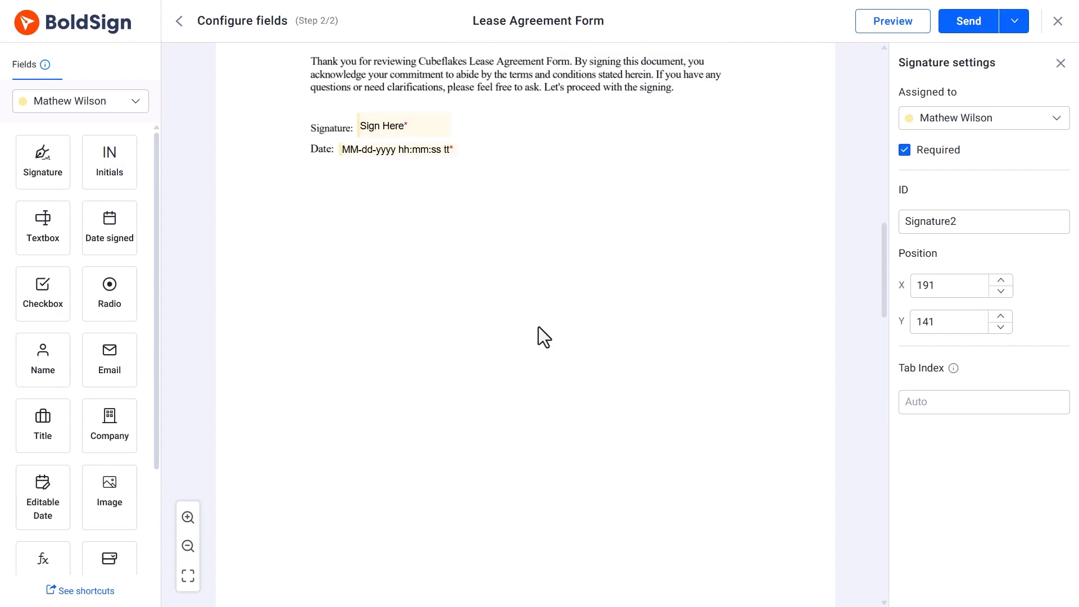
scroll(539, 326, "up", 6)
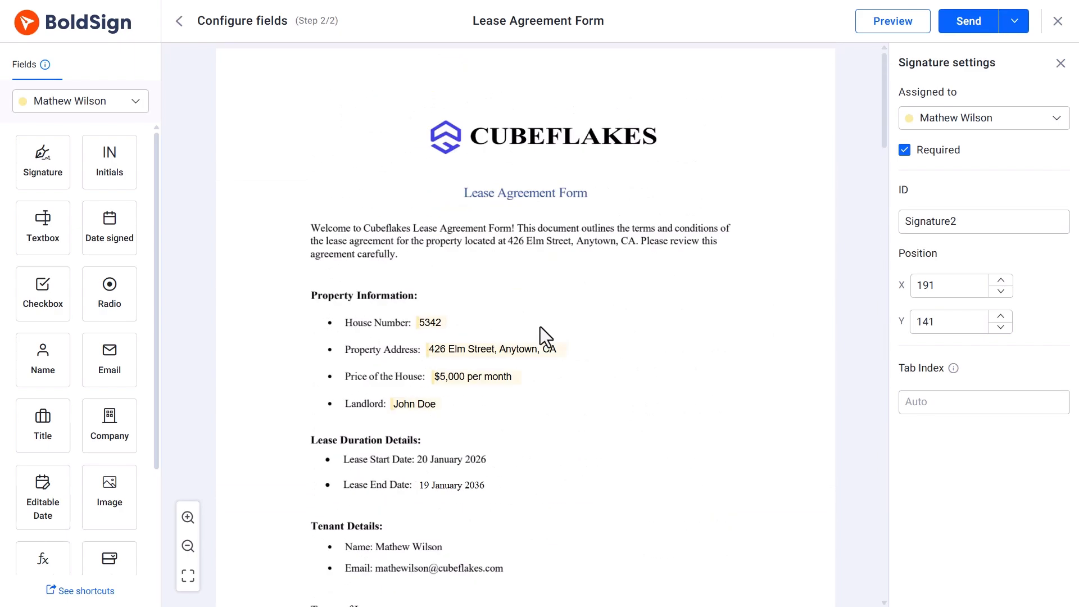
left_click(968, 20)
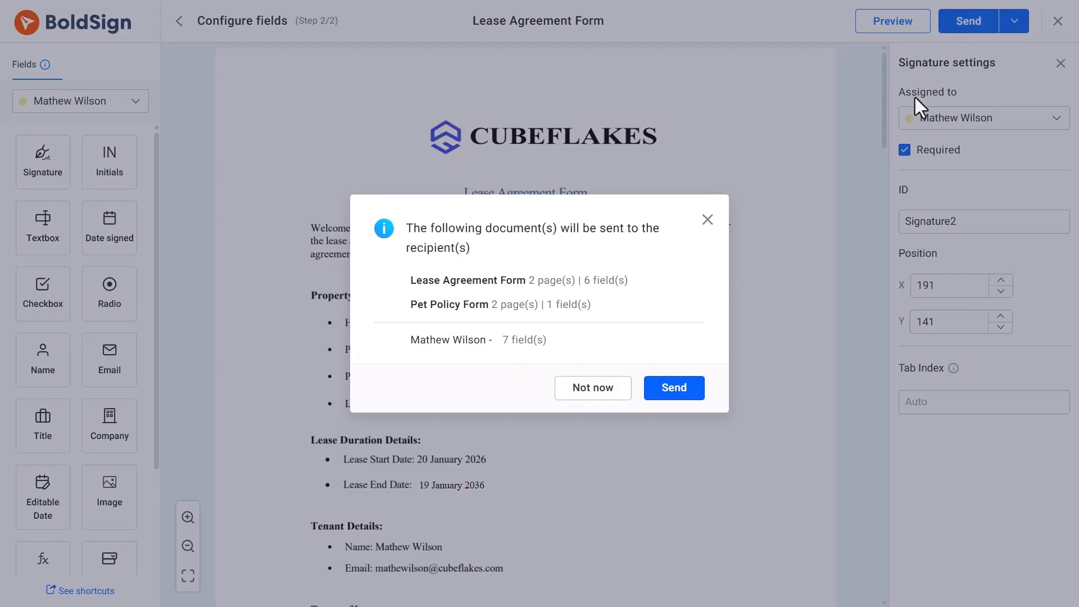
left_click(665, 390)
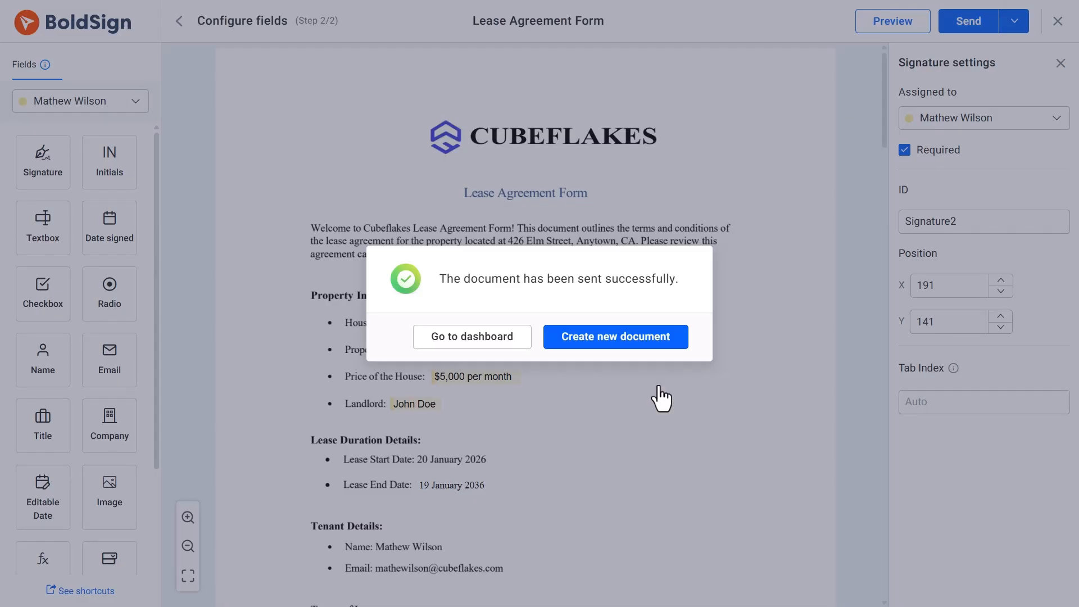